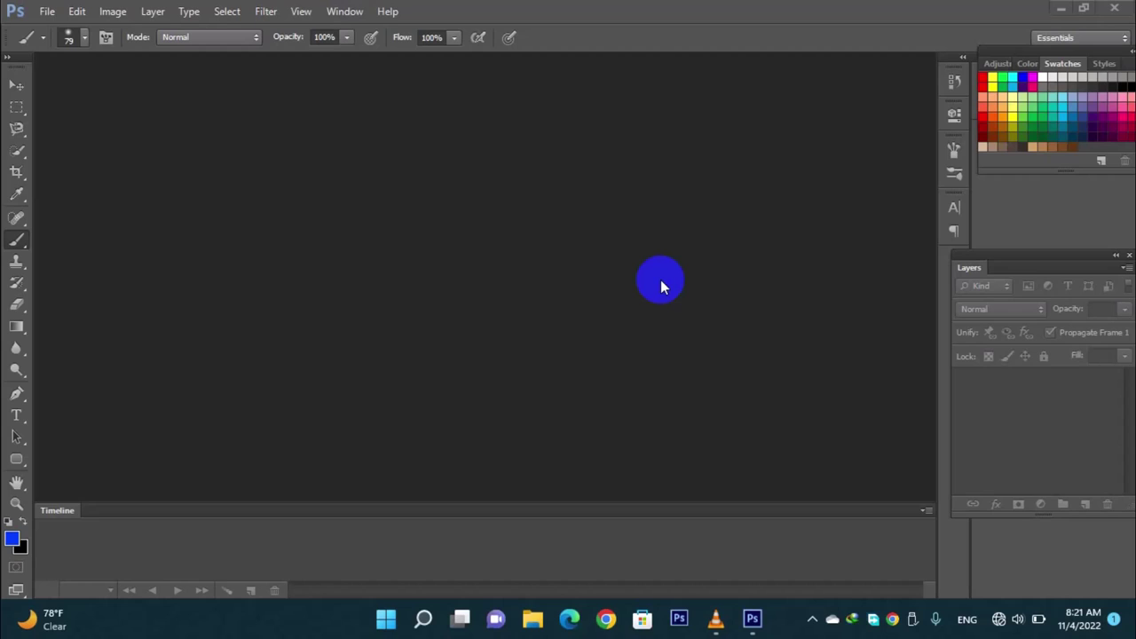
- Open the dark portrait JPEG from Downloads as a new Photoshop document
left_click(47, 11)
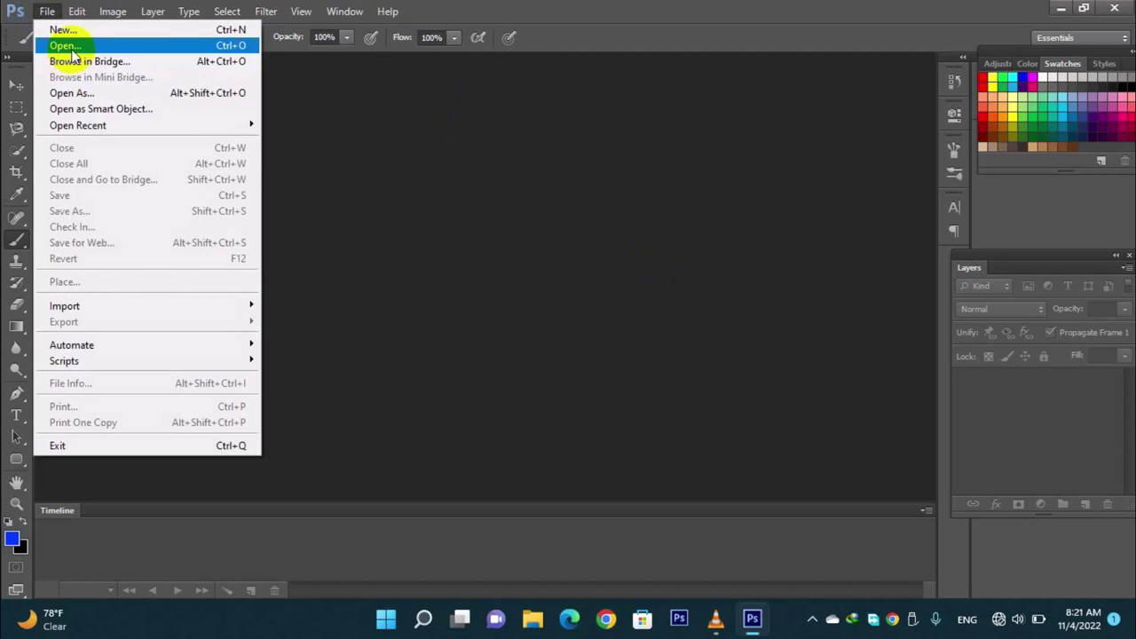
left_click(65, 45)
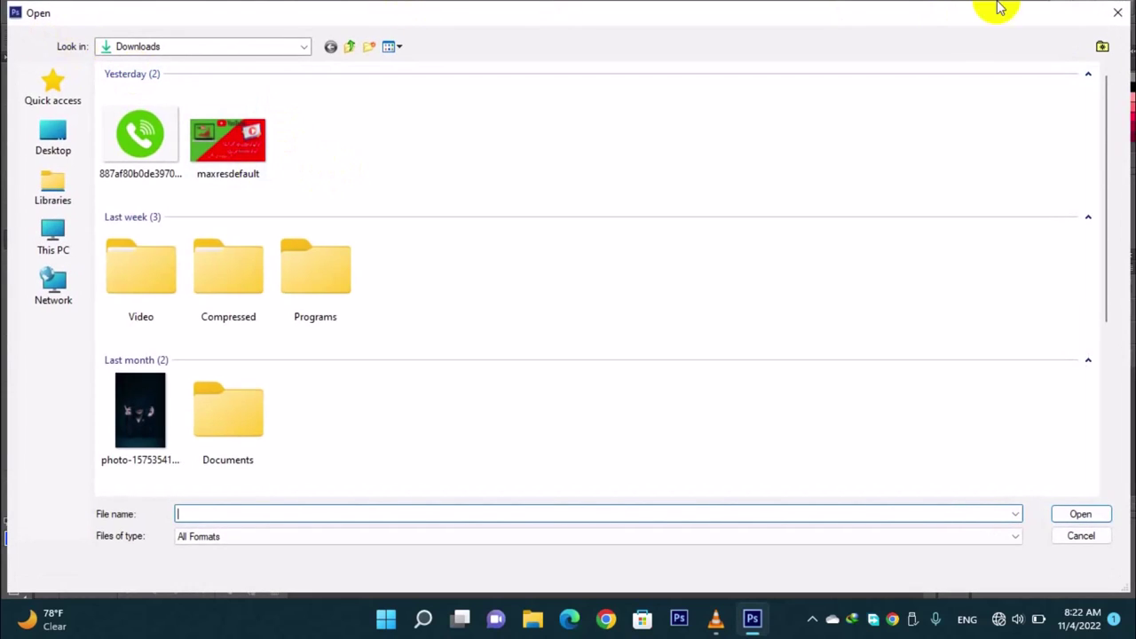
left_click(1115, 14)
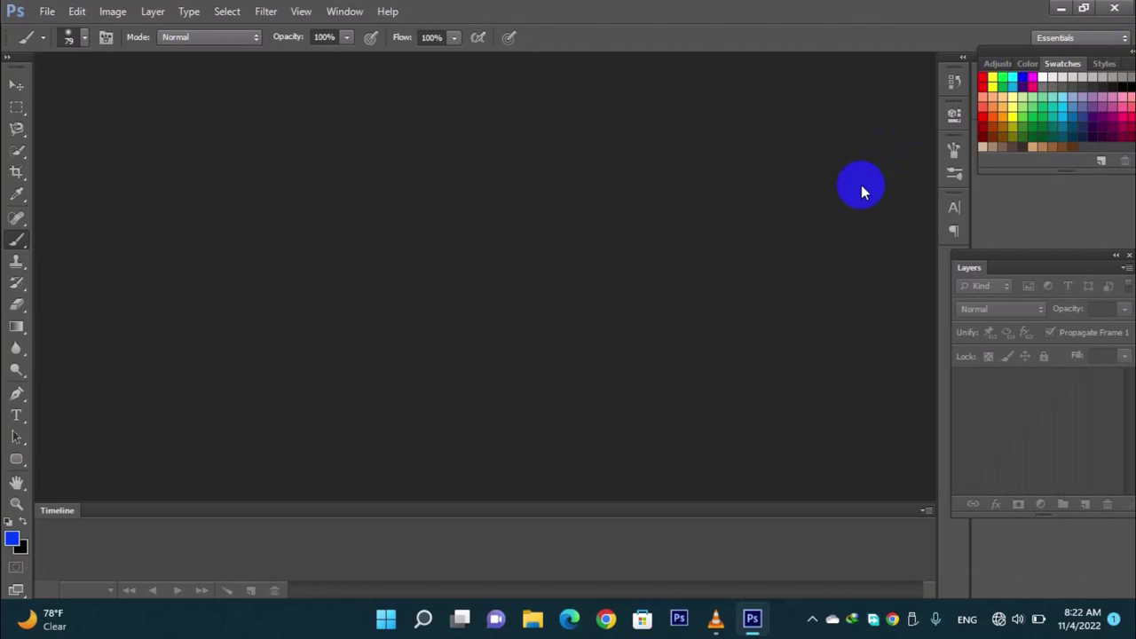
double_click(861, 187)
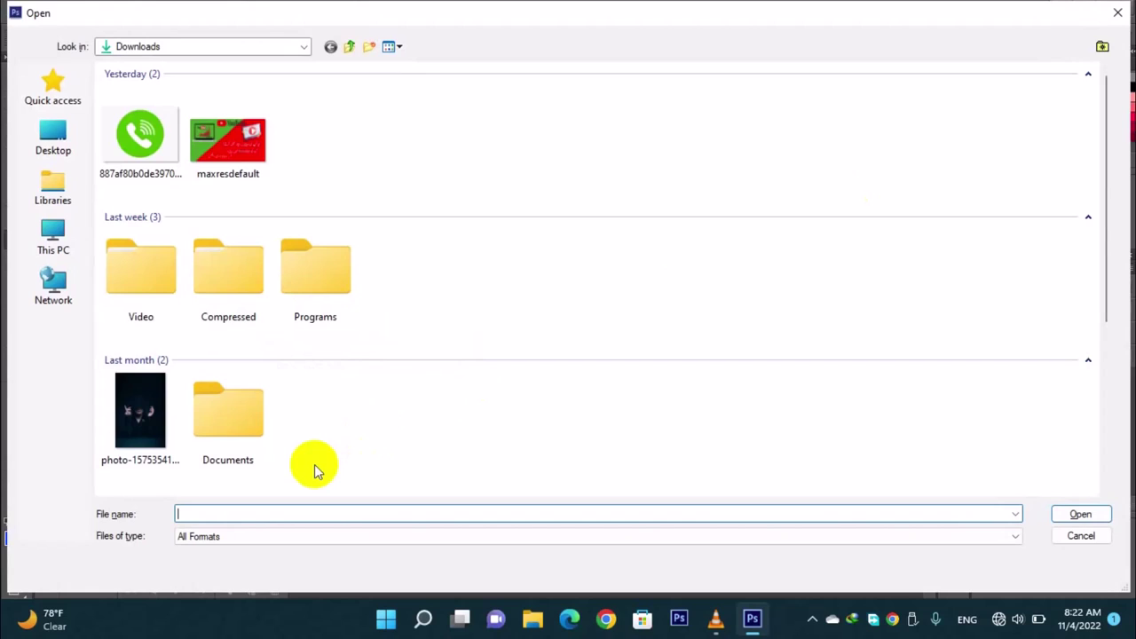
left_click(153, 413)
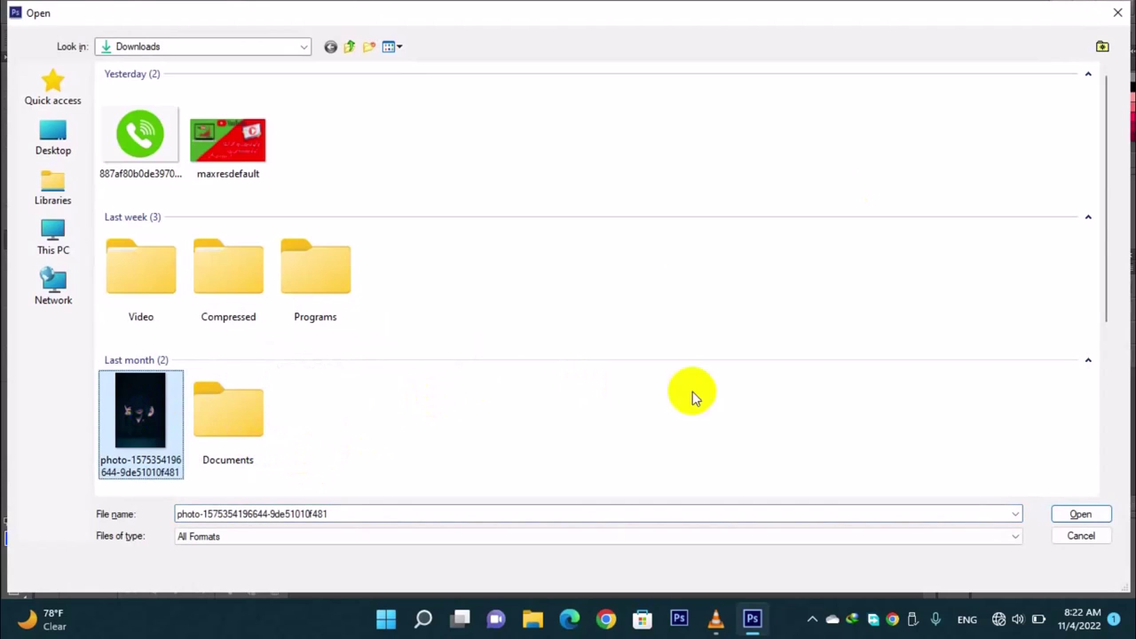
left_click(1089, 513)
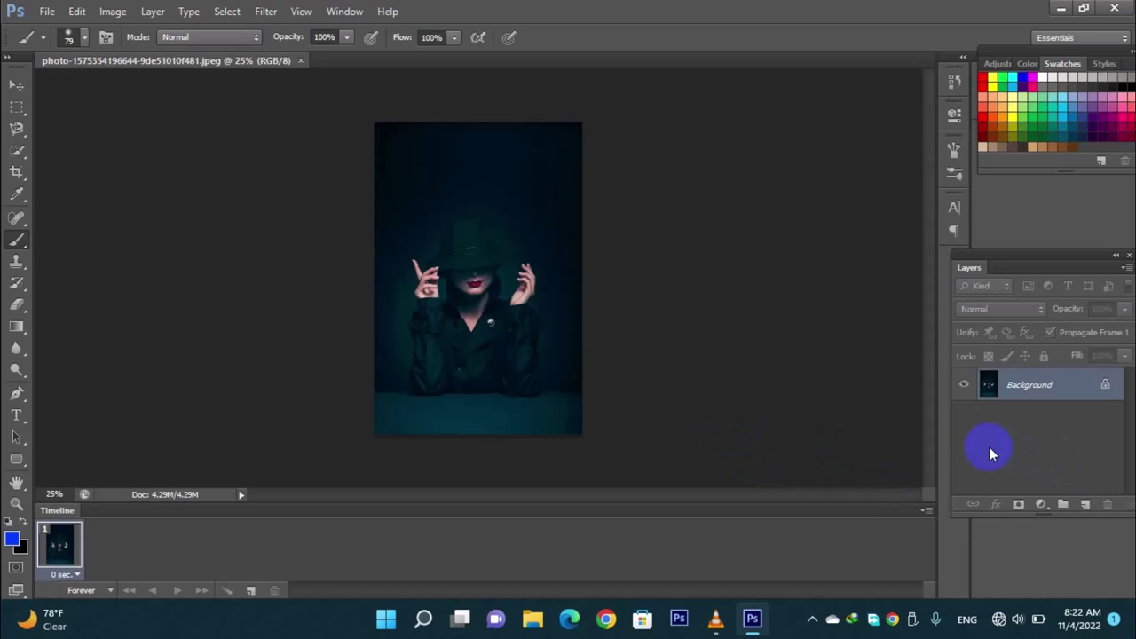
- Add a Gradient Fill layer with a blue-to-transparent gradient
left_click(1041, 504)
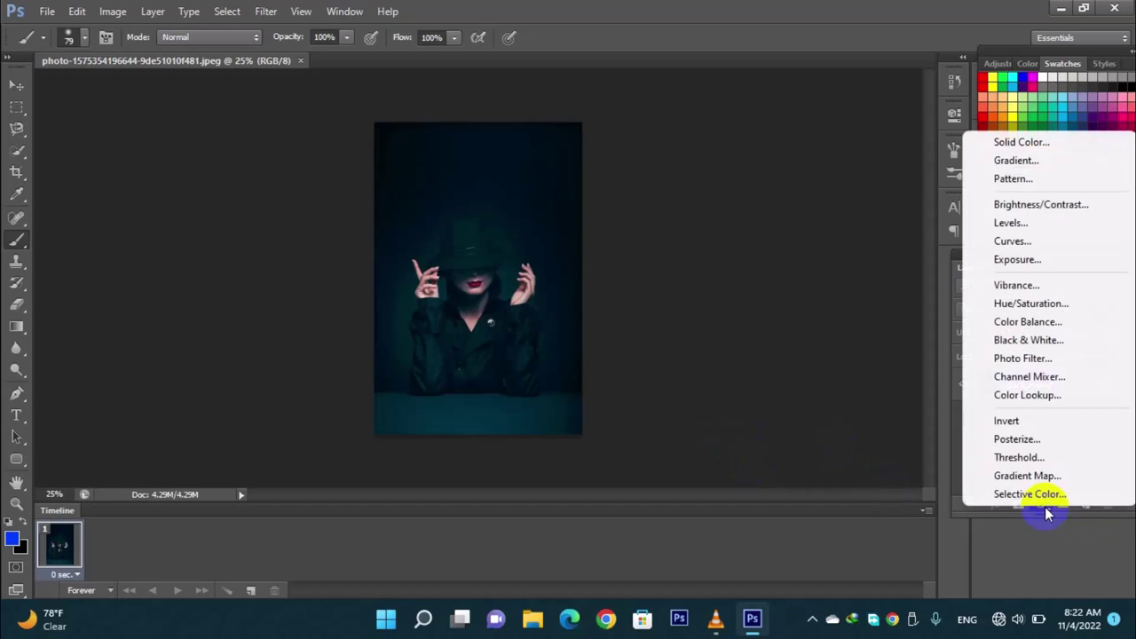
left_click(1044, 165)
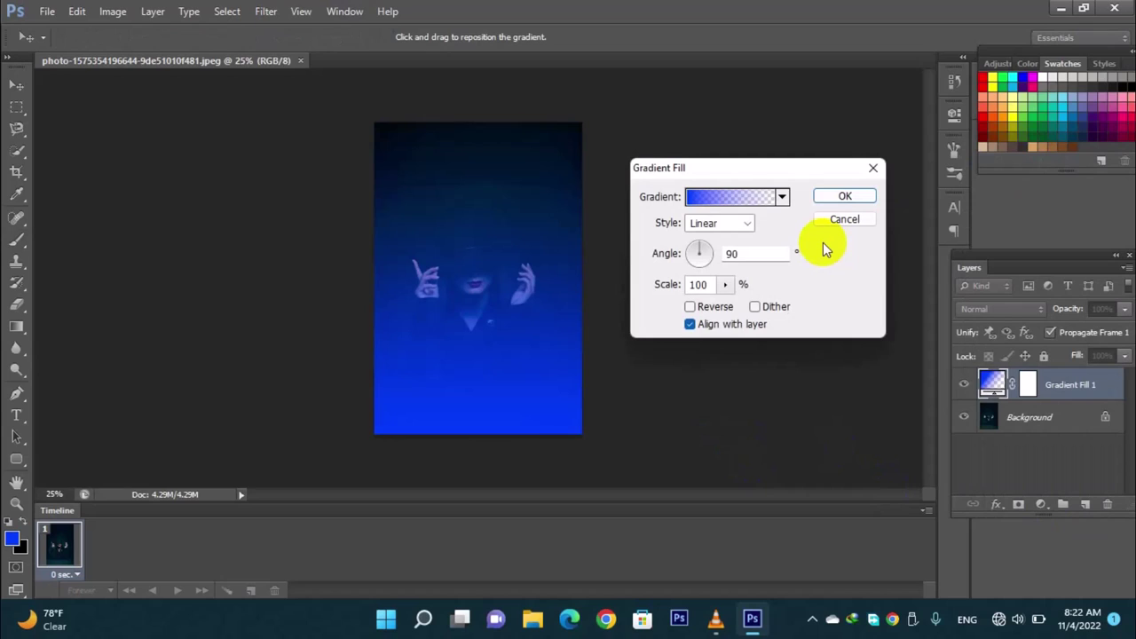
left_click(749, 198)
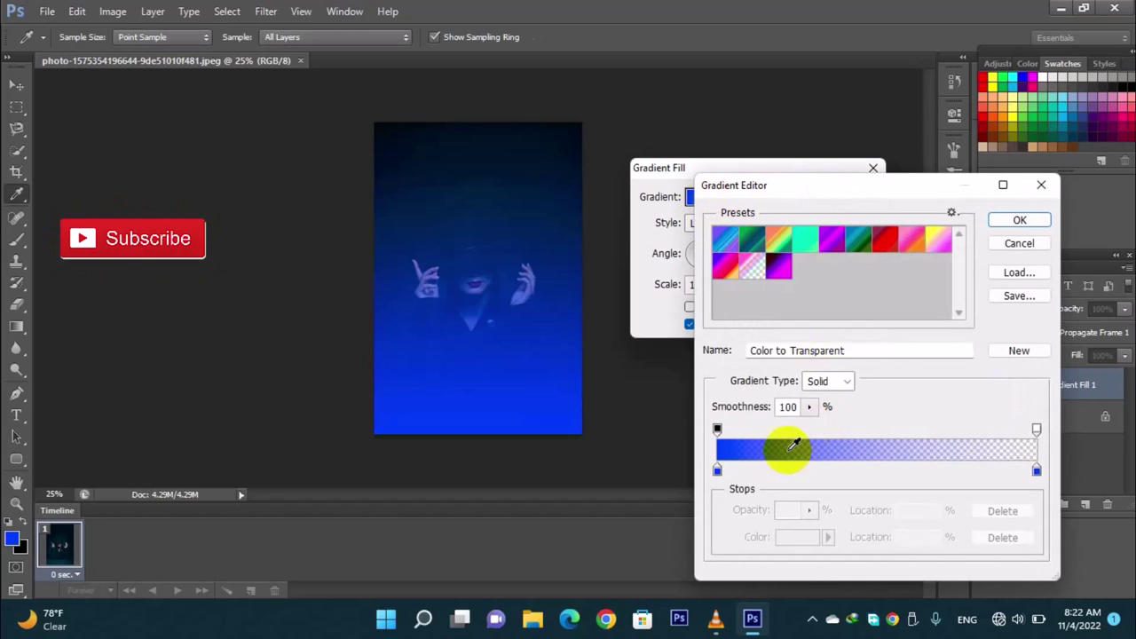
left_click(718, 471)
double_click(718, 470)
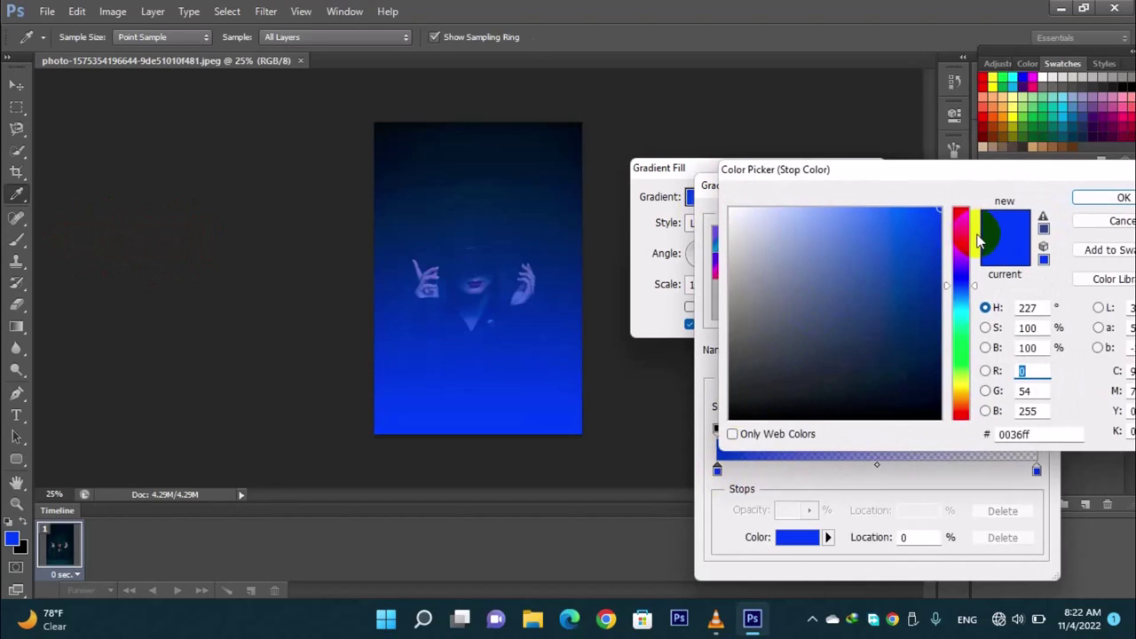
left_click_drag(964, 223, 964, 210)
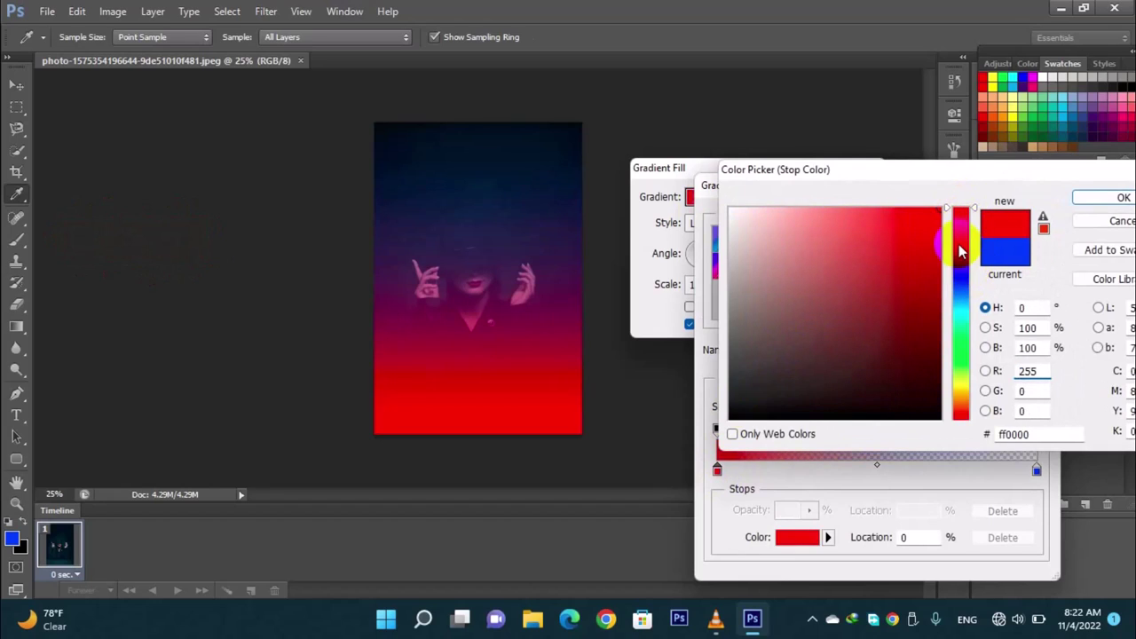
left_click(961, 245)
left_click(961, 281)
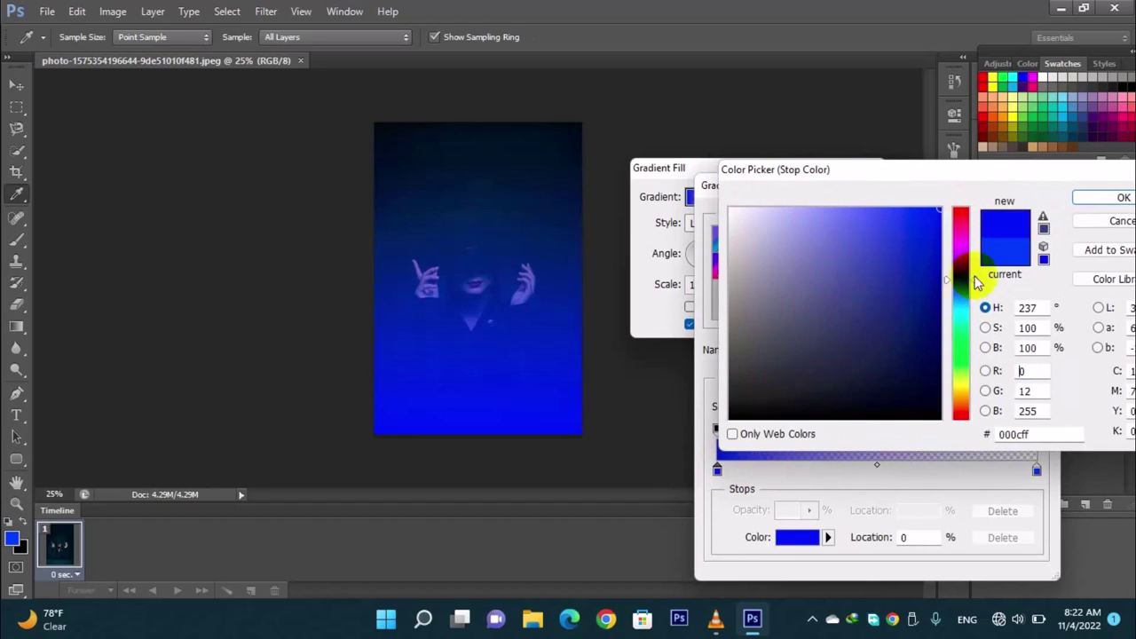
left_click(1084, 204)
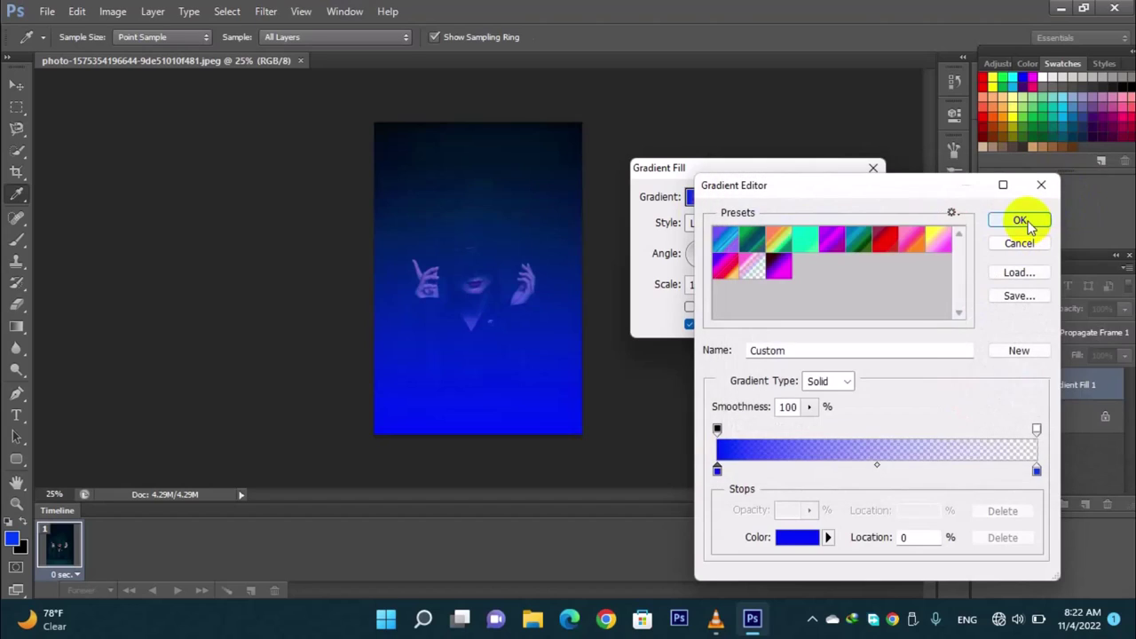
left_click(1027, 219)
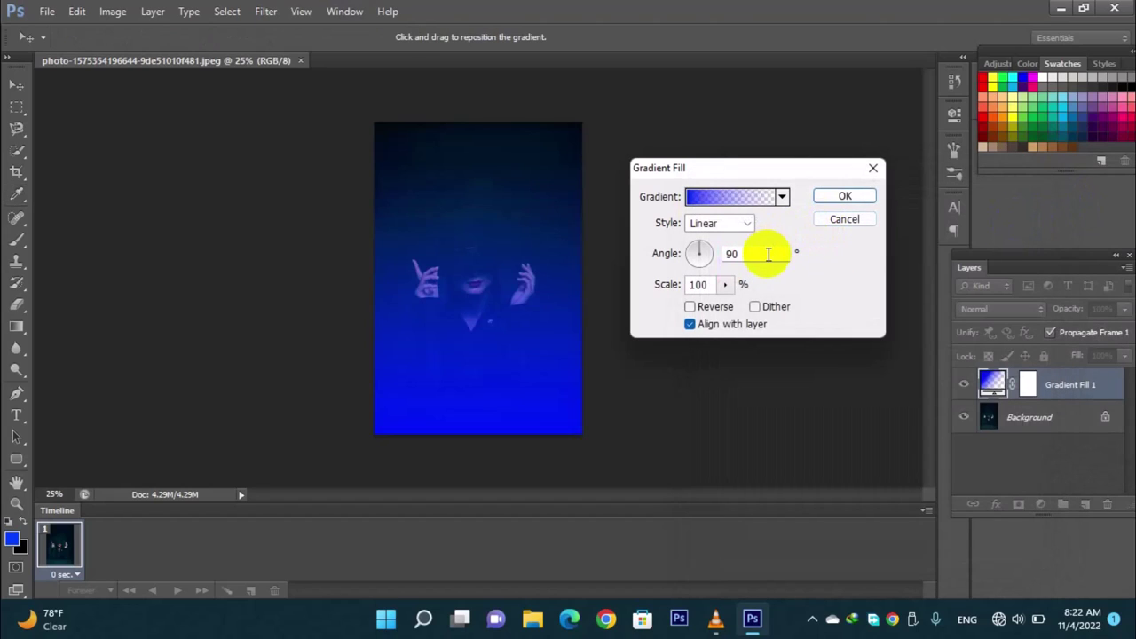
- Set the gradient fill angle to 180° and apply the layer
double_click(768, 254)
type("1")
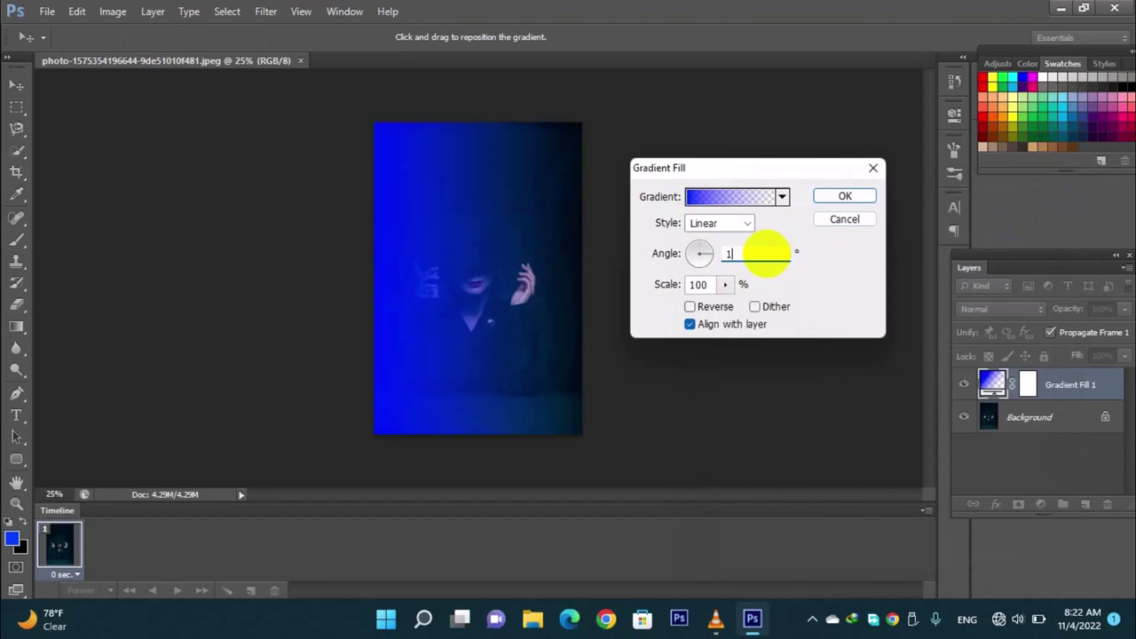
type("80")
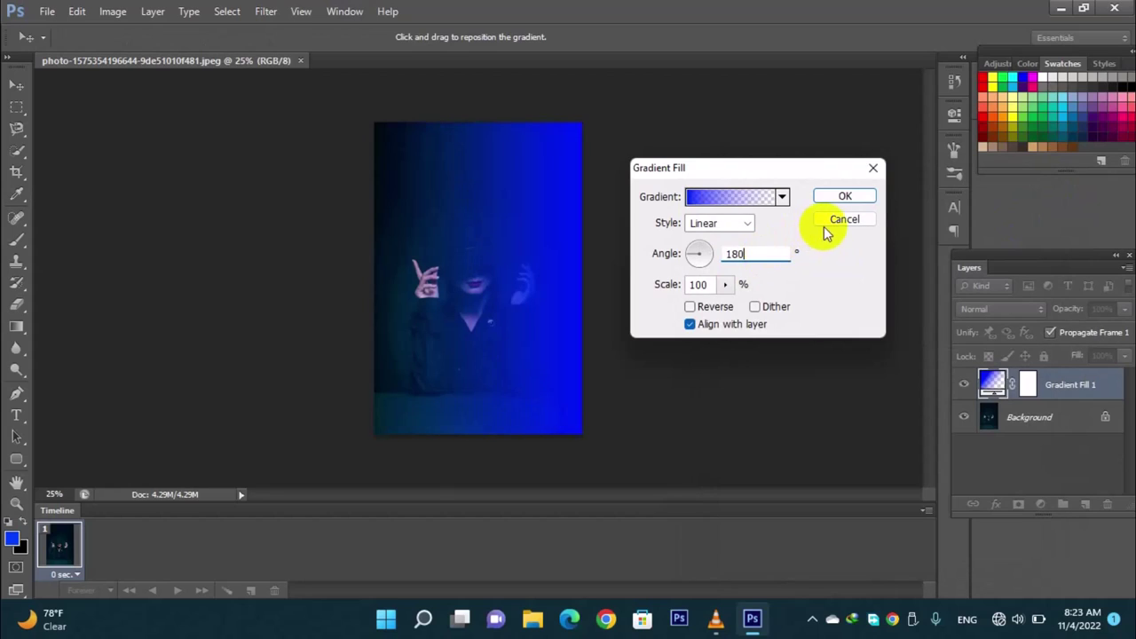
left_click(844, 196)
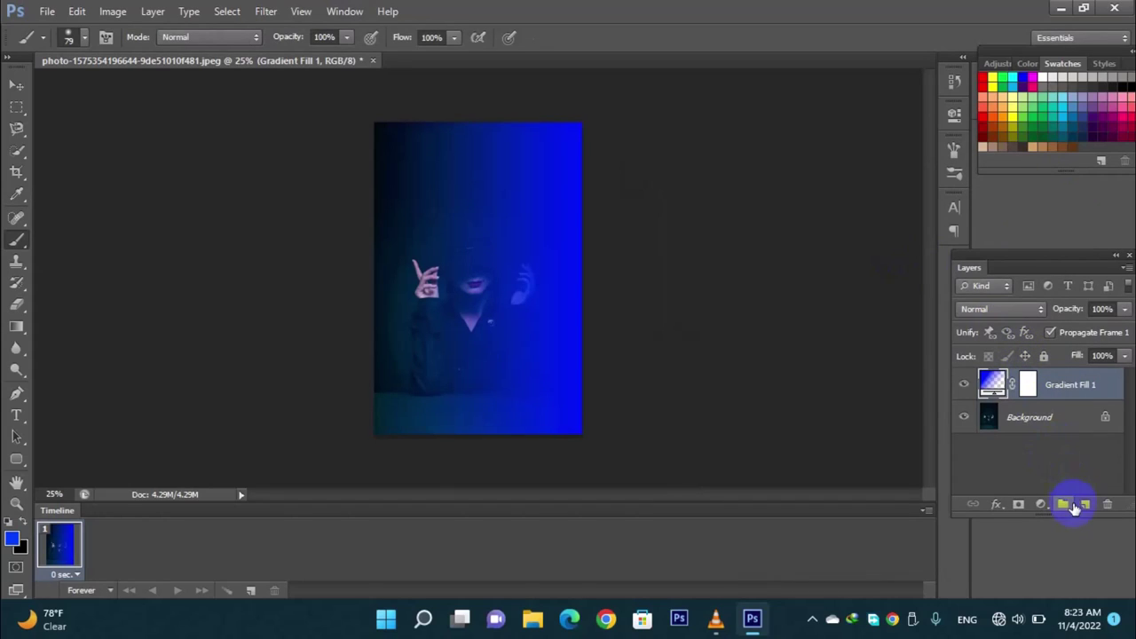
- Add a second Gradient Fill layer with a pure red (ff0000)-to-transparent gradient
left_click(1041, 504)
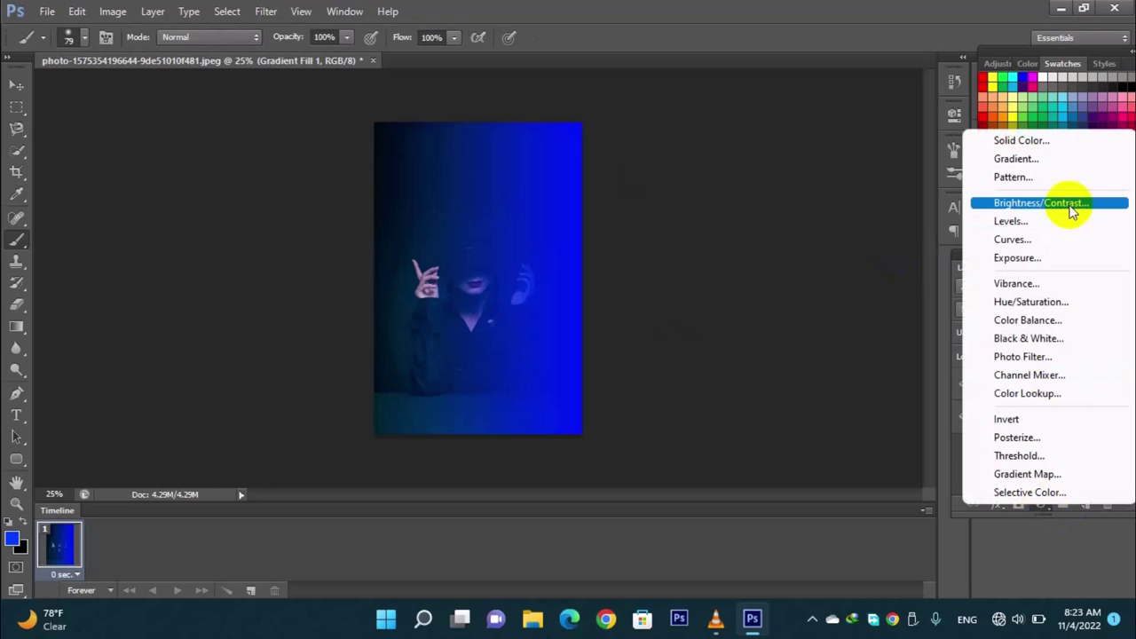
left_click(1050, 163)
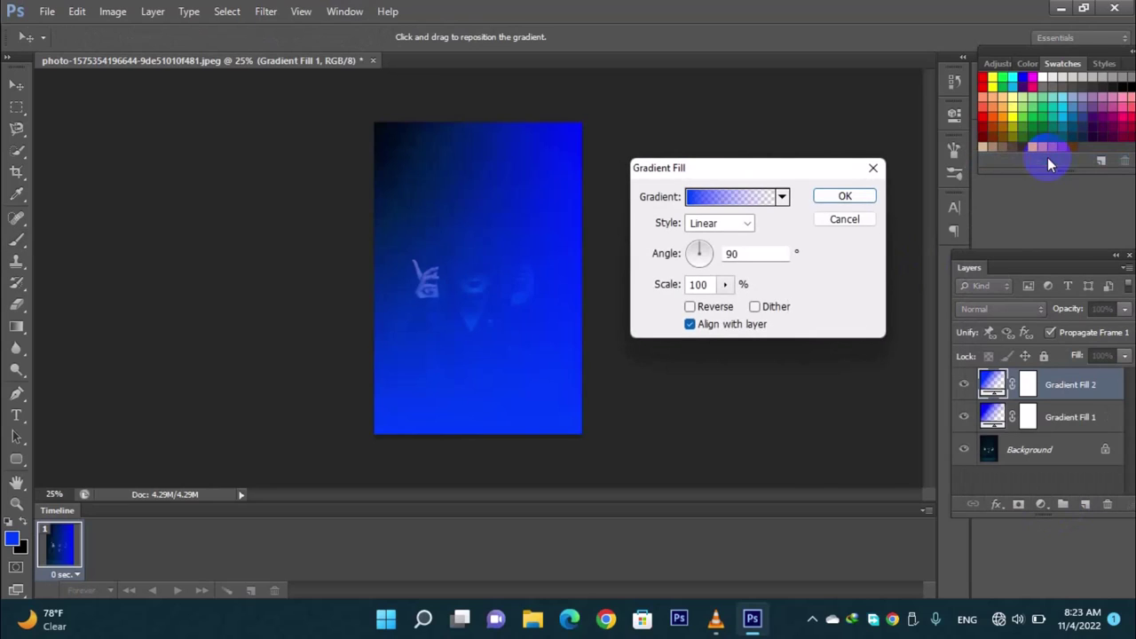
left_click(750, 204)
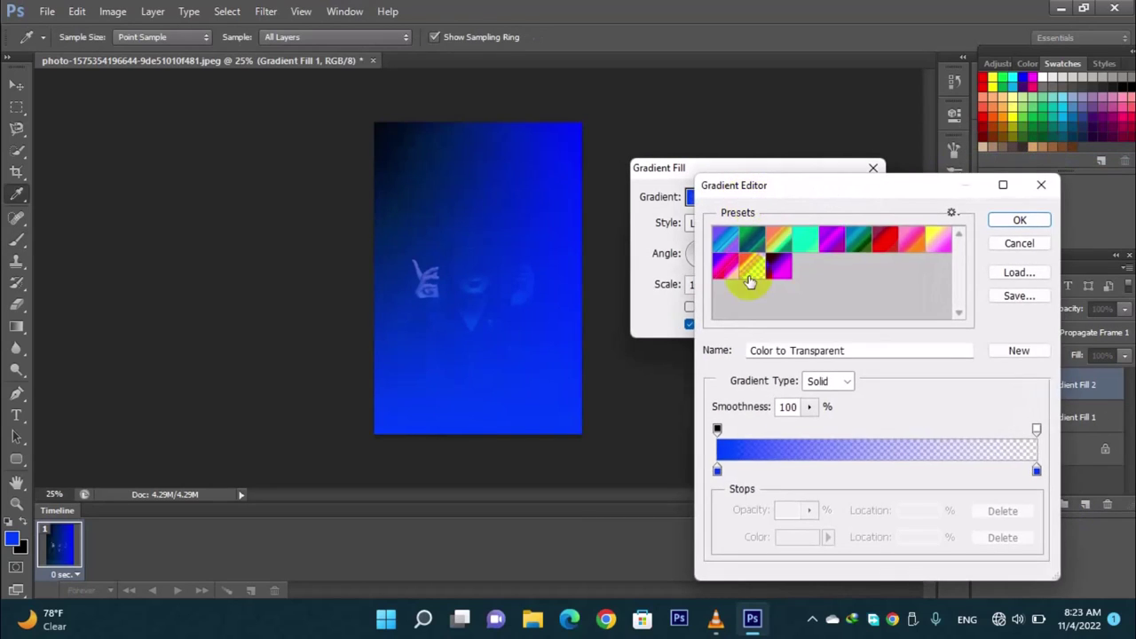
double_click(717, 470)
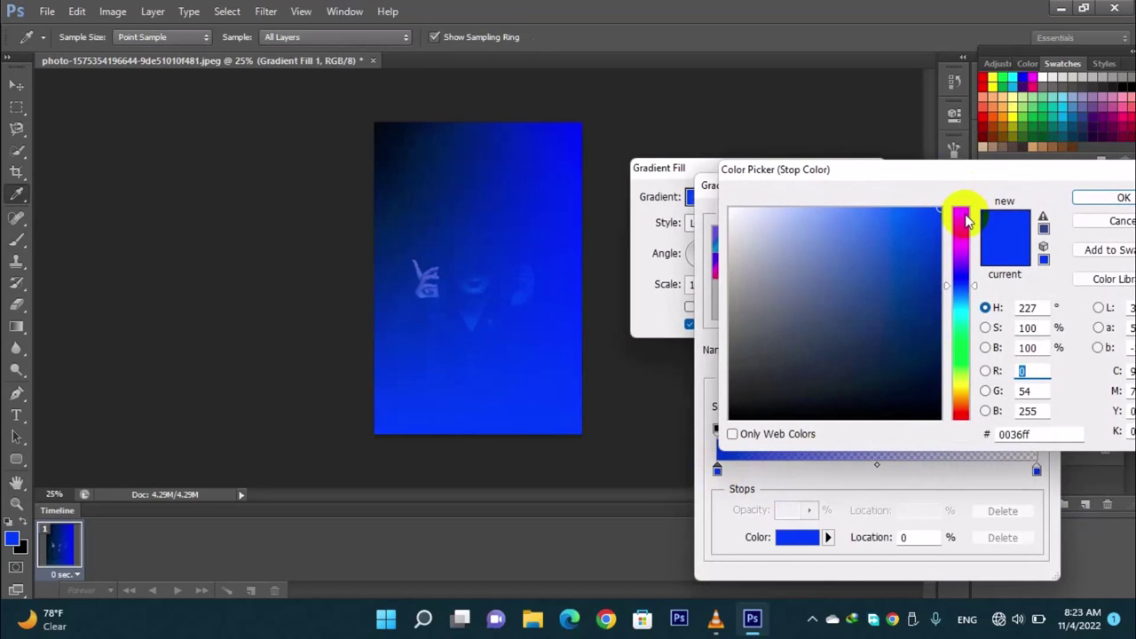
left_click_drag(967, 221, 967, 208)
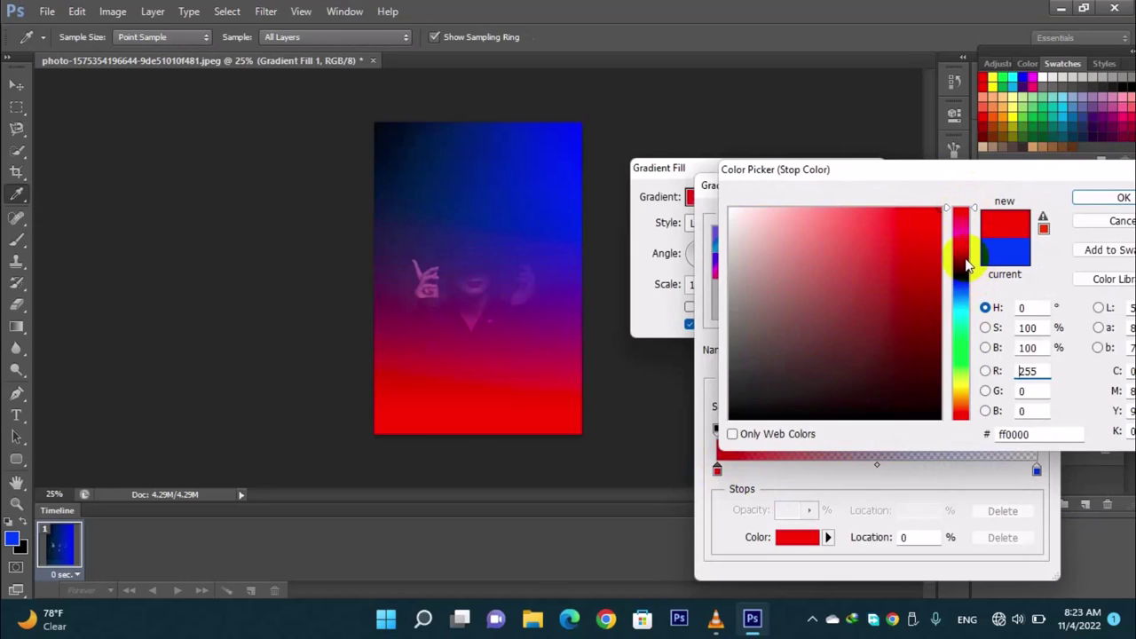
left_click(963, 256)
left_click(963, 383)
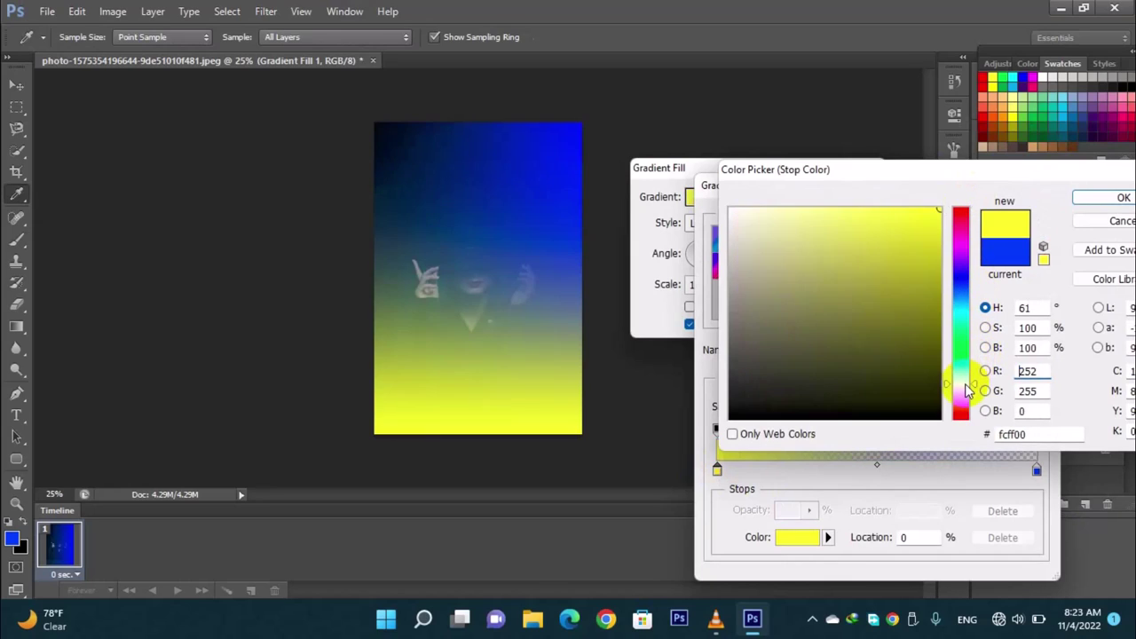
left_click_drag(961, 237, 967, 202)
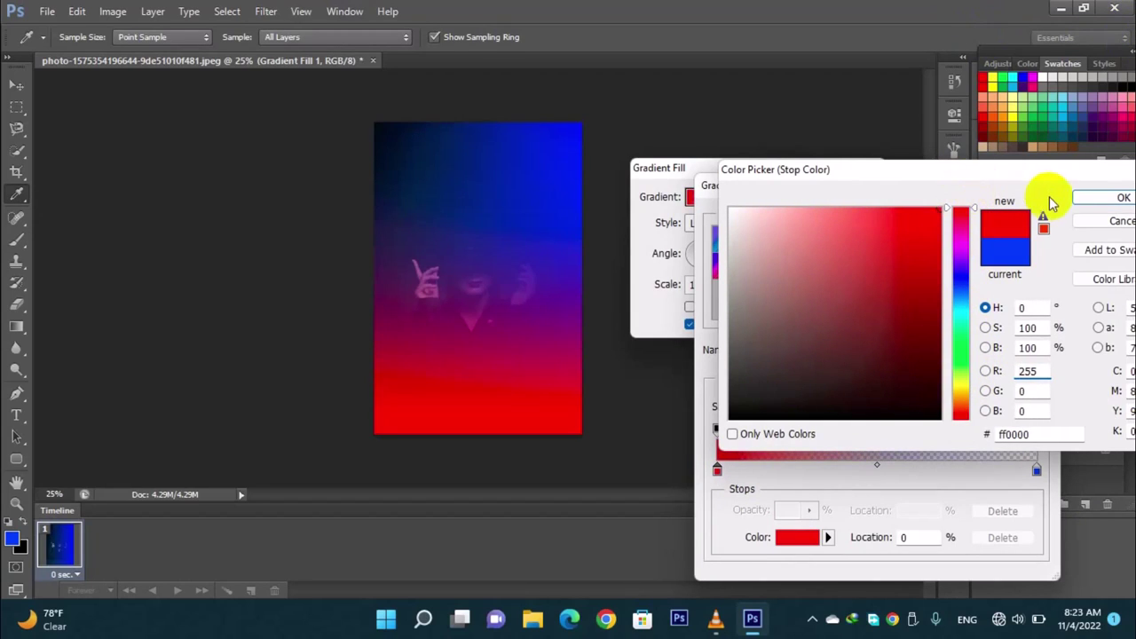
left_click(1081, 198)
left_click(1017, 221)
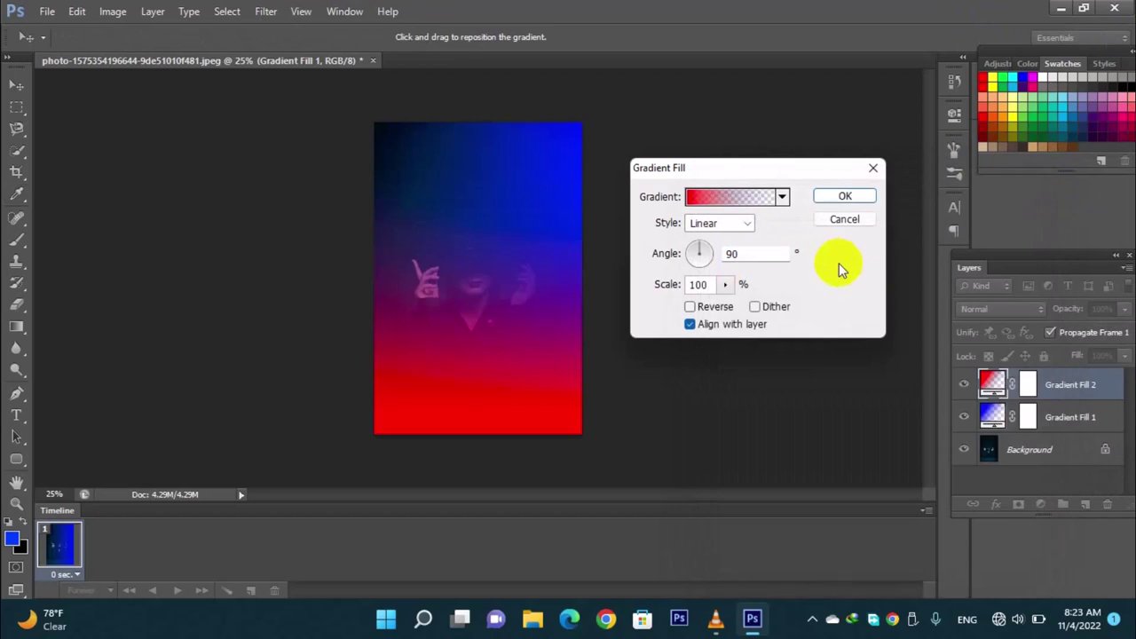
- Set the red gradient's angle to 0° and apply the fill layer
double_click(772, 252)
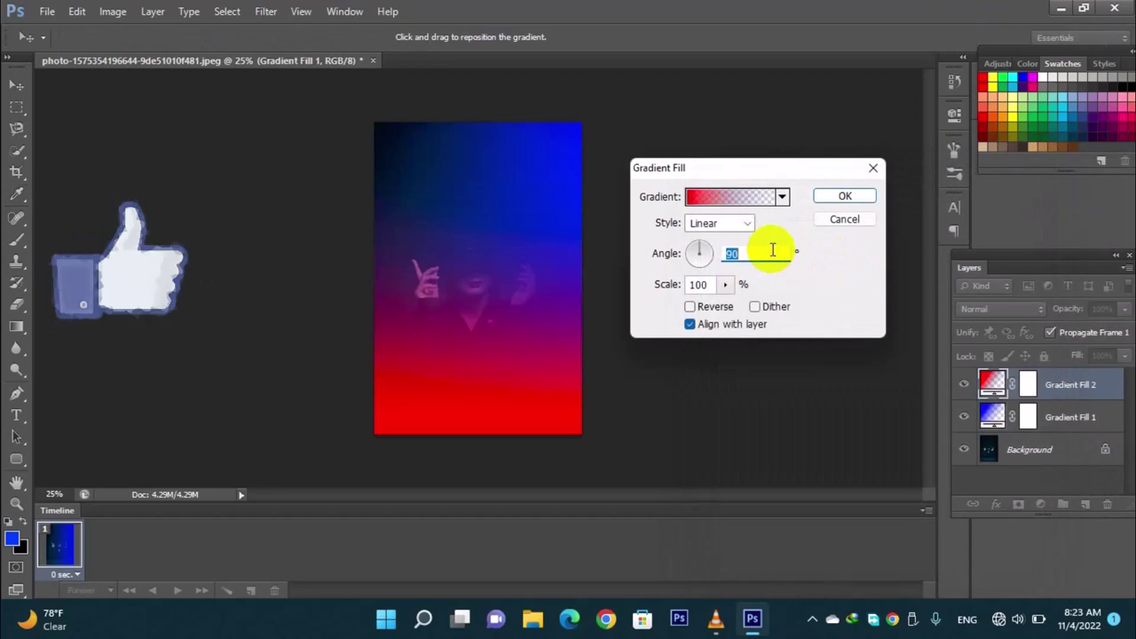
type("0")
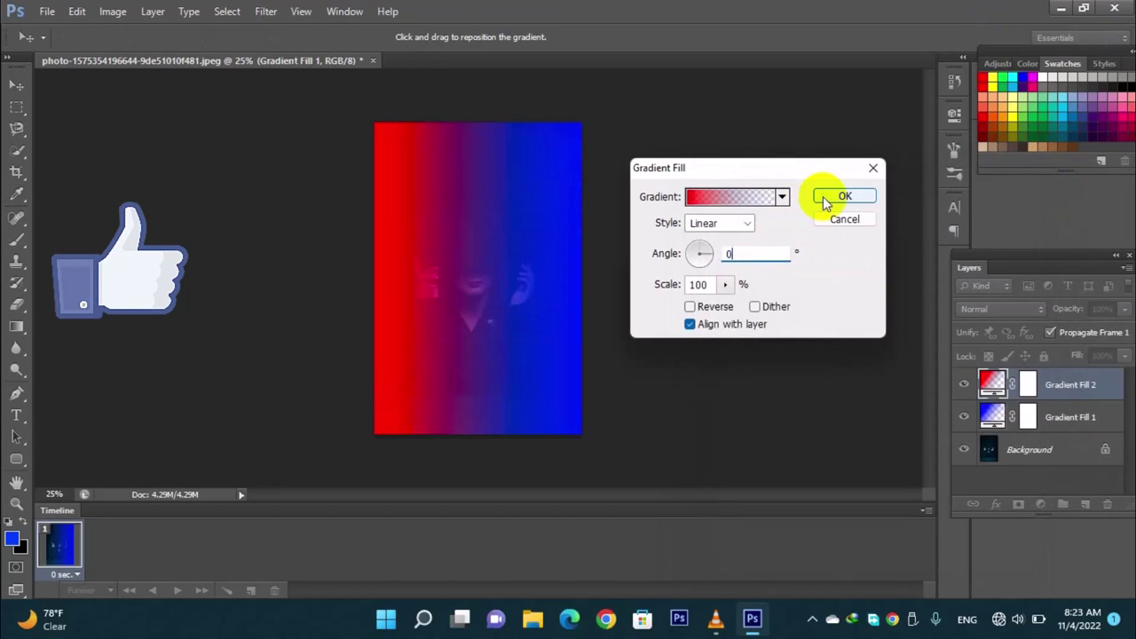
left_click(842, 195)
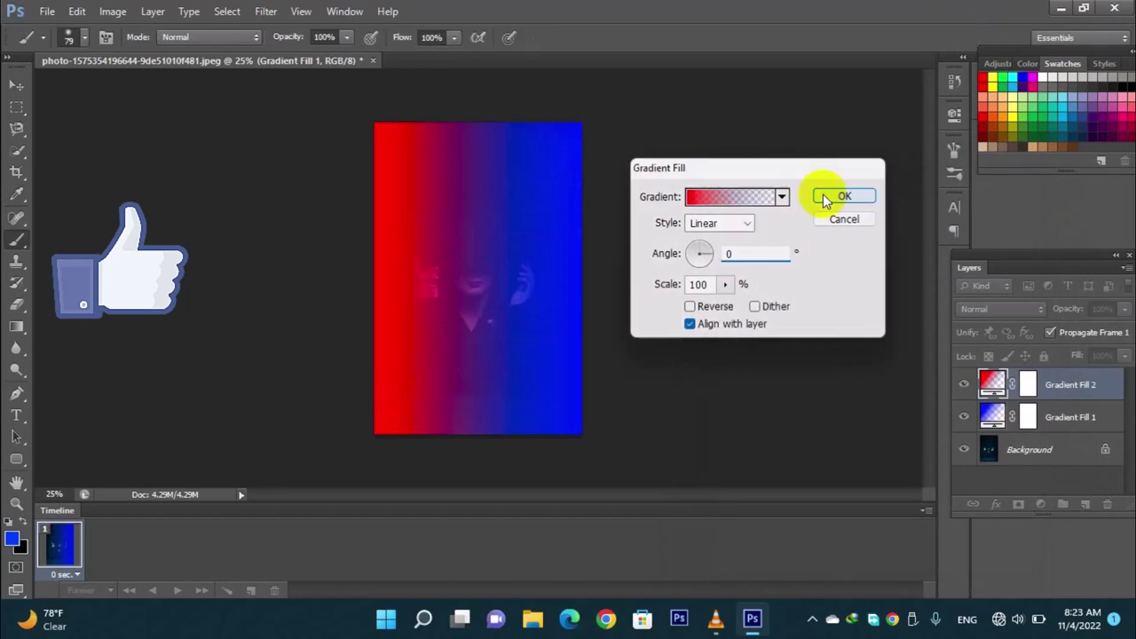
- Blend Gradient Fill 2 in Color mode and Gradient Fill 1 in Darken mode
left_click(969, 310)
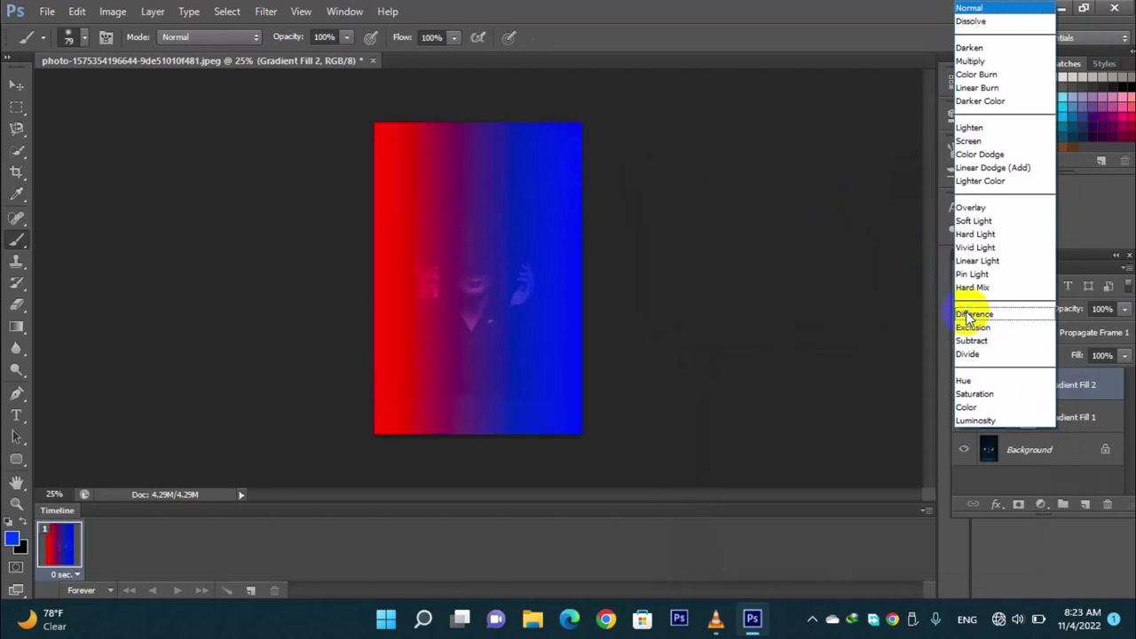
left_click(1003, 406)
left_click(1023, 424)
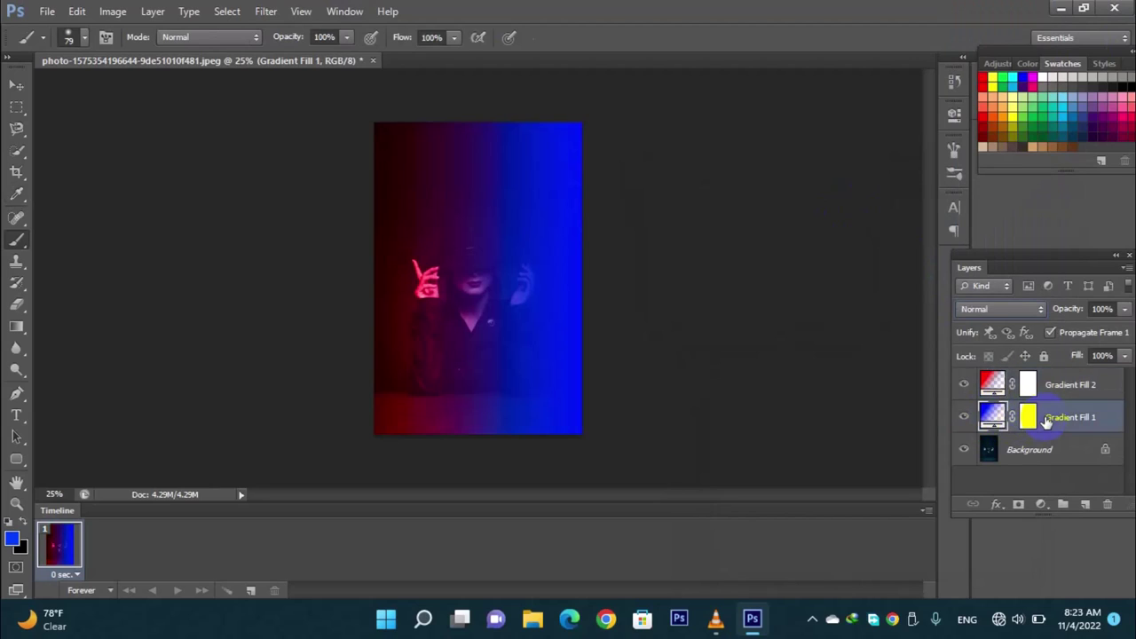
left_click(1016, 313)
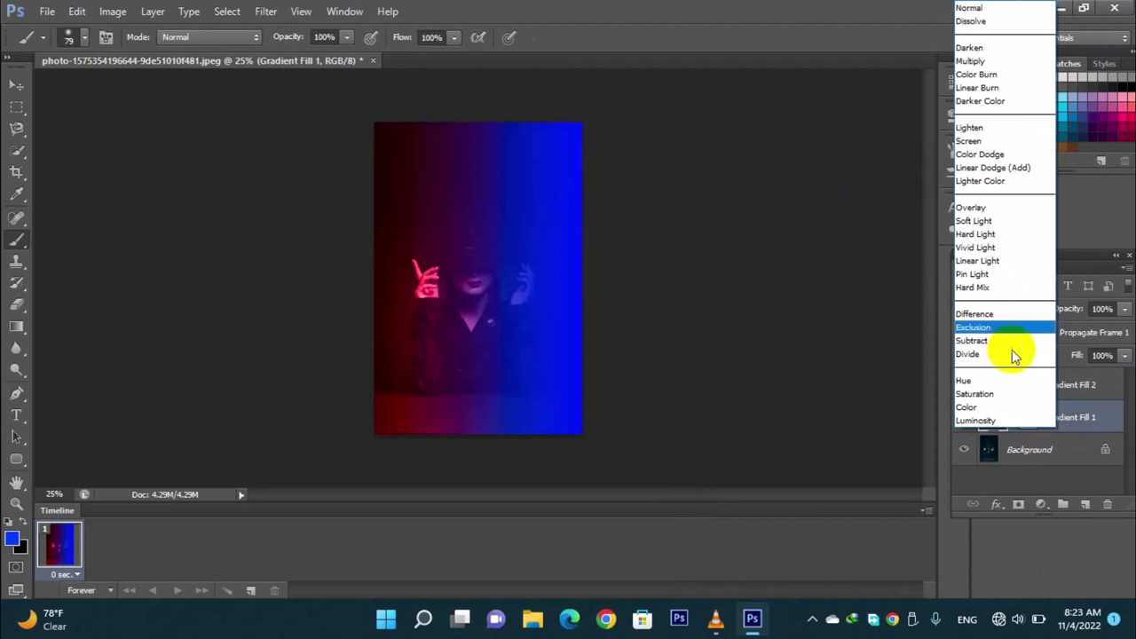
left_click(995, 408)
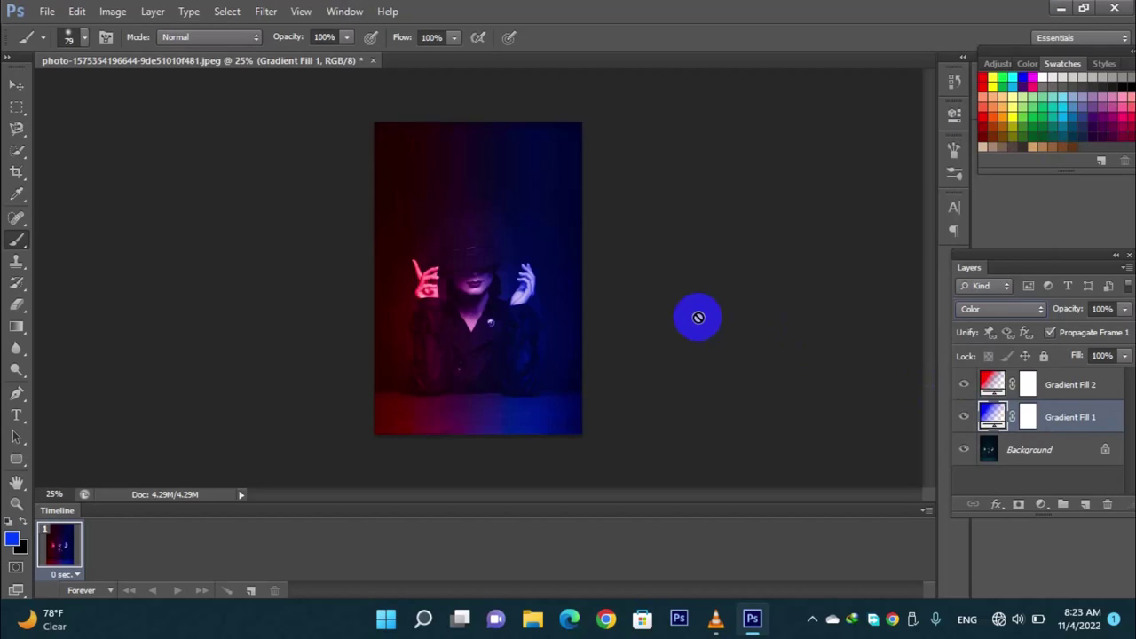
left_click(988, 333)
left_click(983, 305)
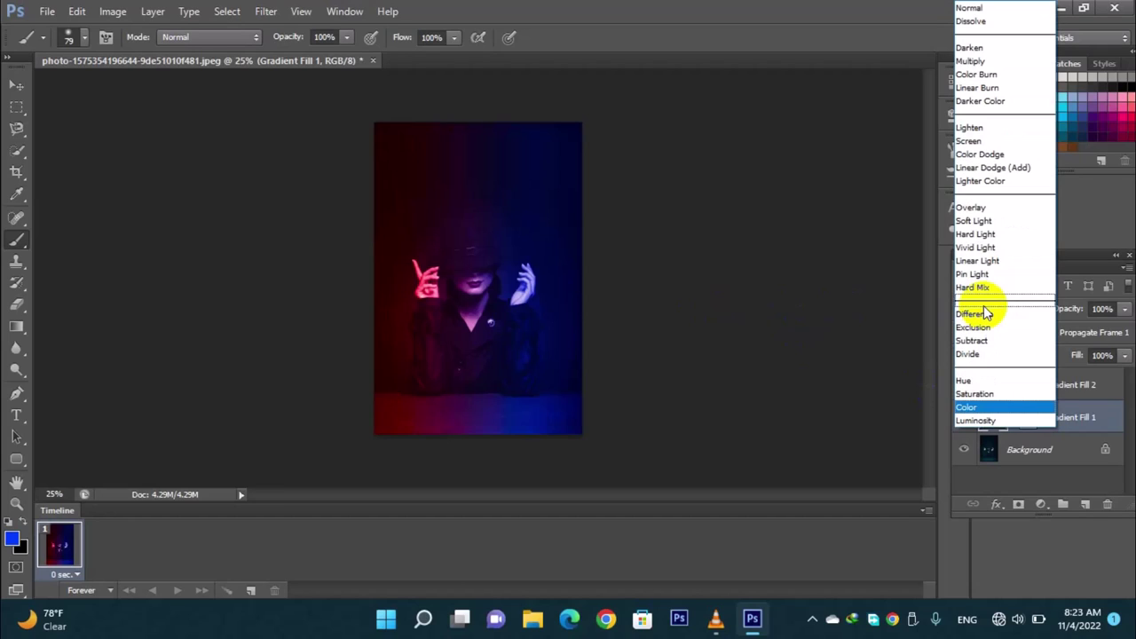
left_click(1015, 56)
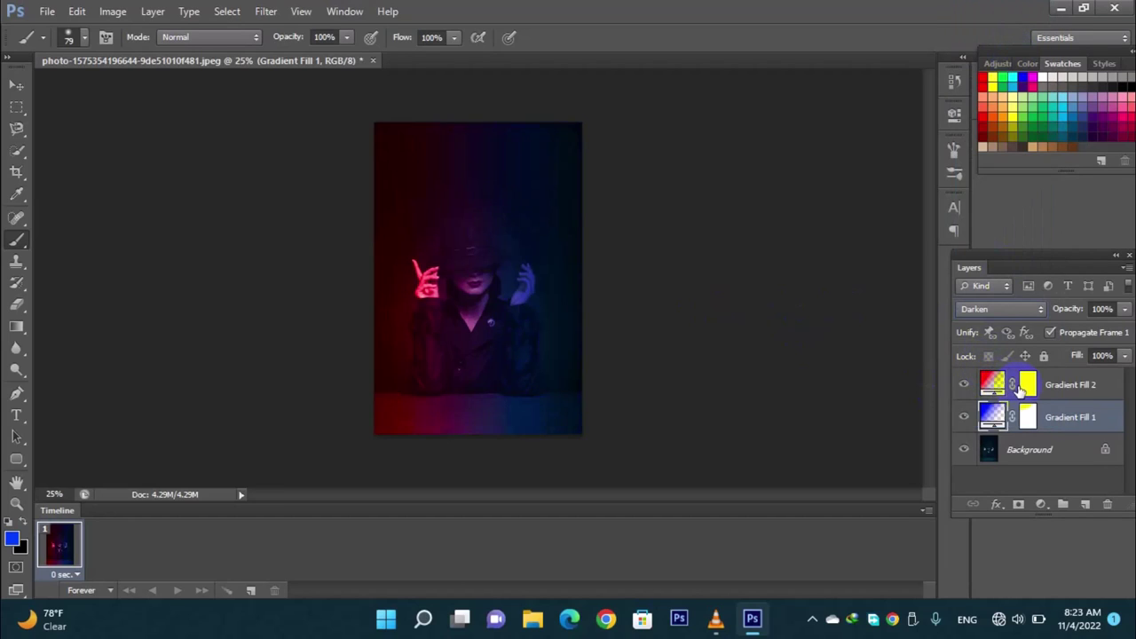
- Try Darken on Gradient Fill 2, then set it to Overlay
left_click(1020, 387)
left_click(983, 310)
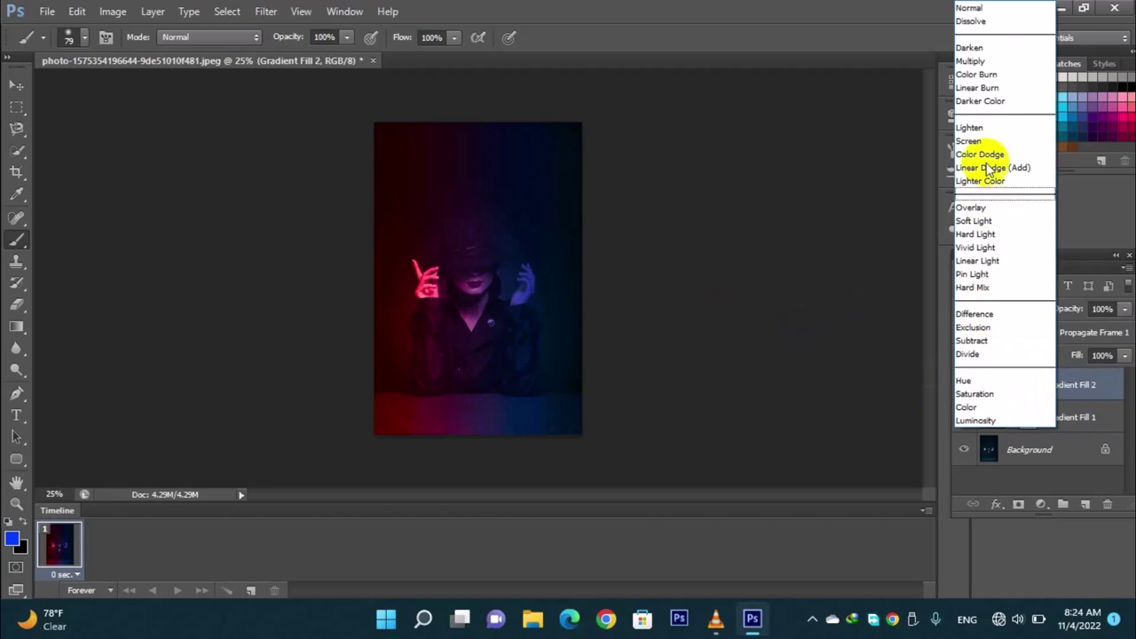
left_click(994, 47)
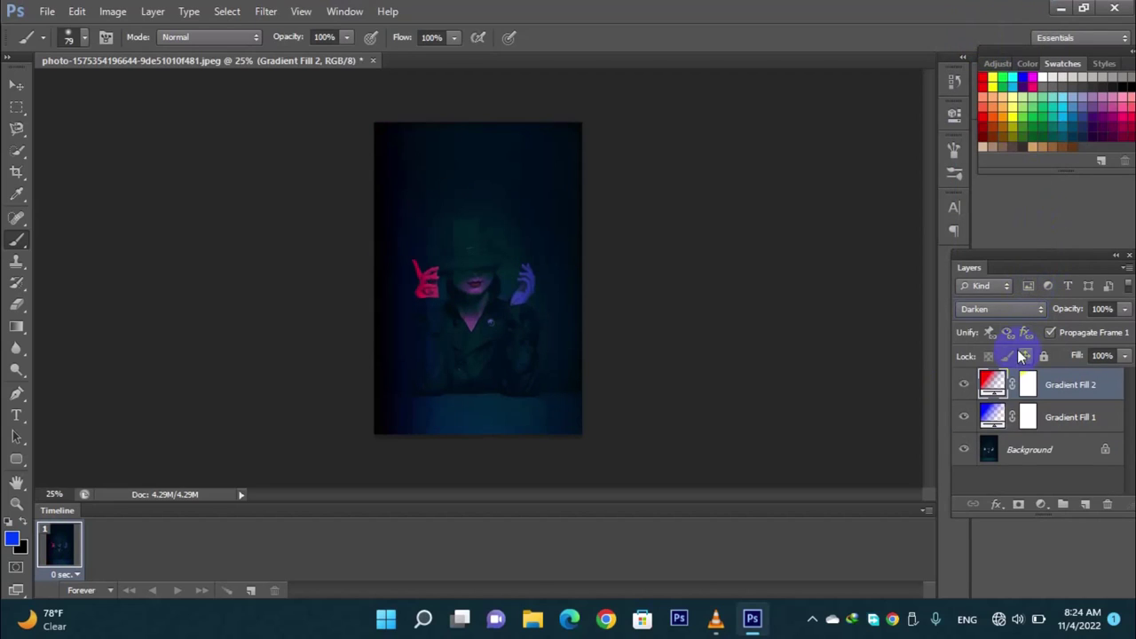
left_click(1014, 318)
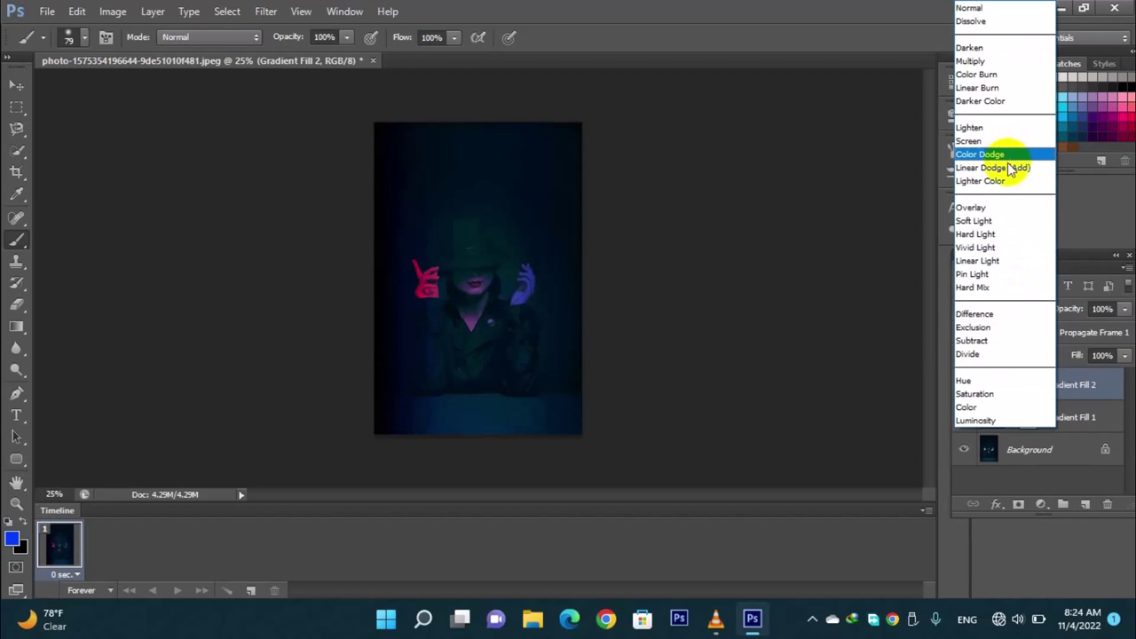
left_click(1006, 211)
- Set Gradient Fill 1's blend mode to Overlay, keeping it after comparing options
left_click(1026, 416)
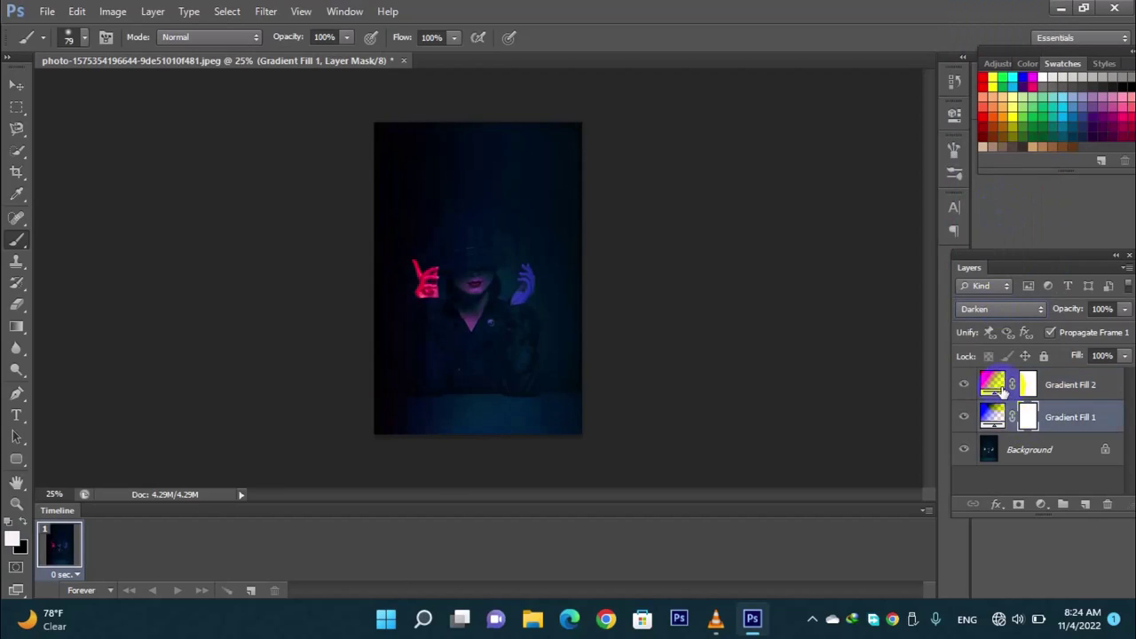
left_click(1008, 307)
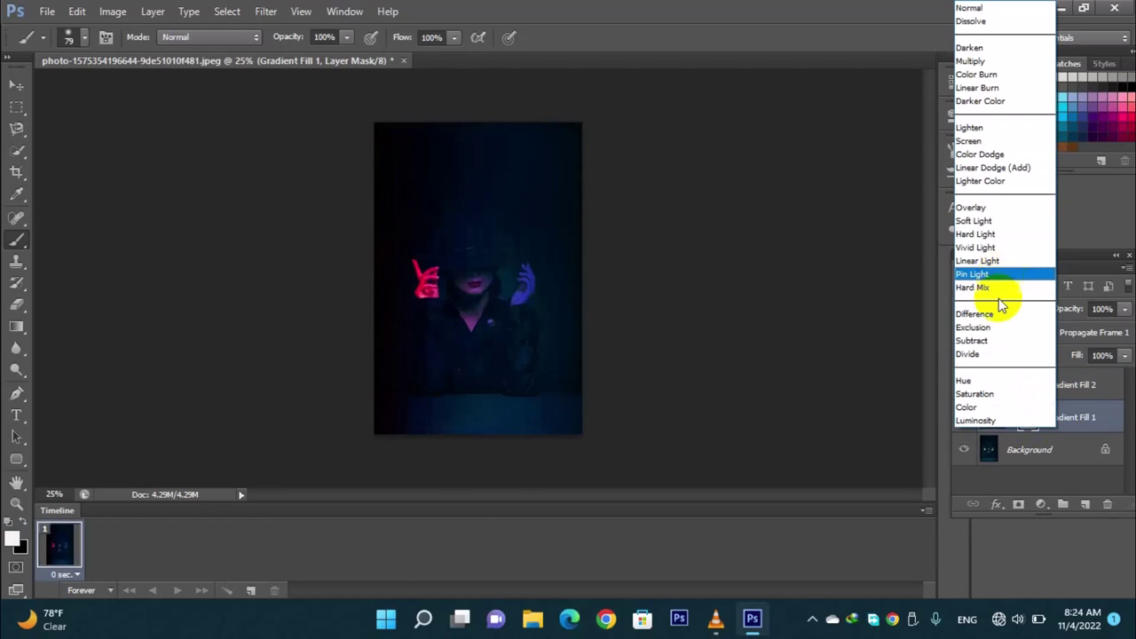
left_click(992, 209)
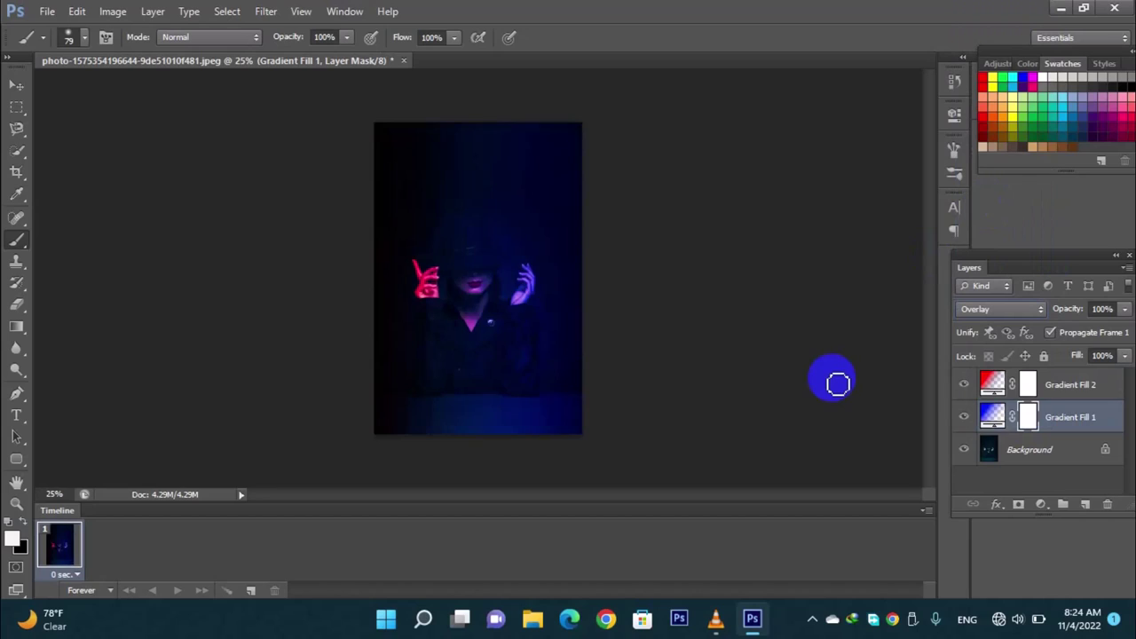
left_click(994, 311)
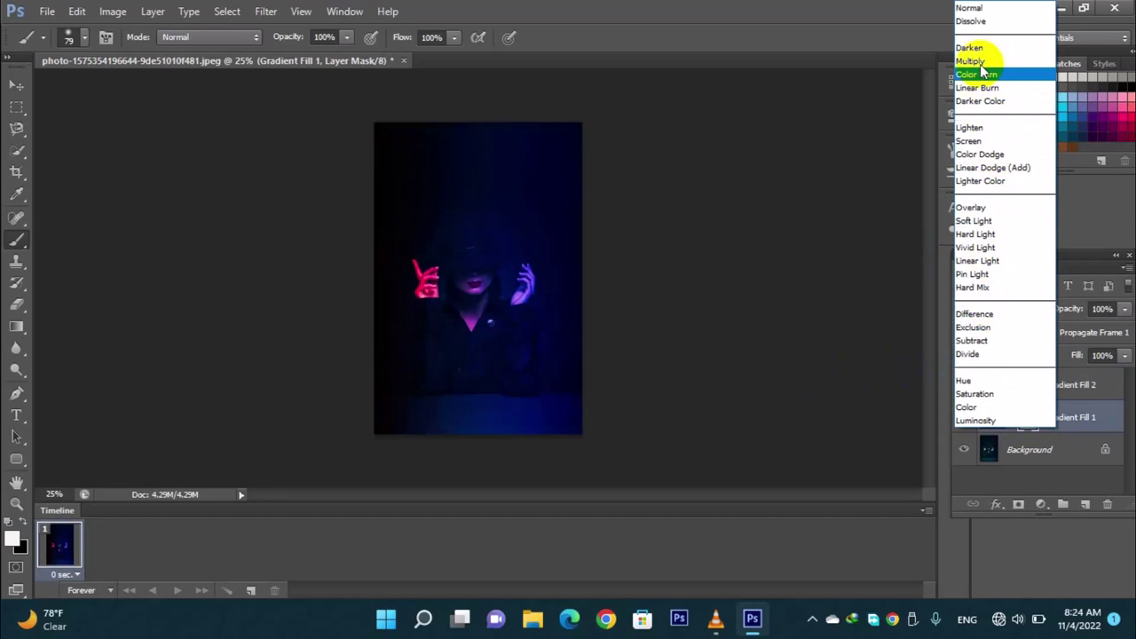
left_click(816, 388)
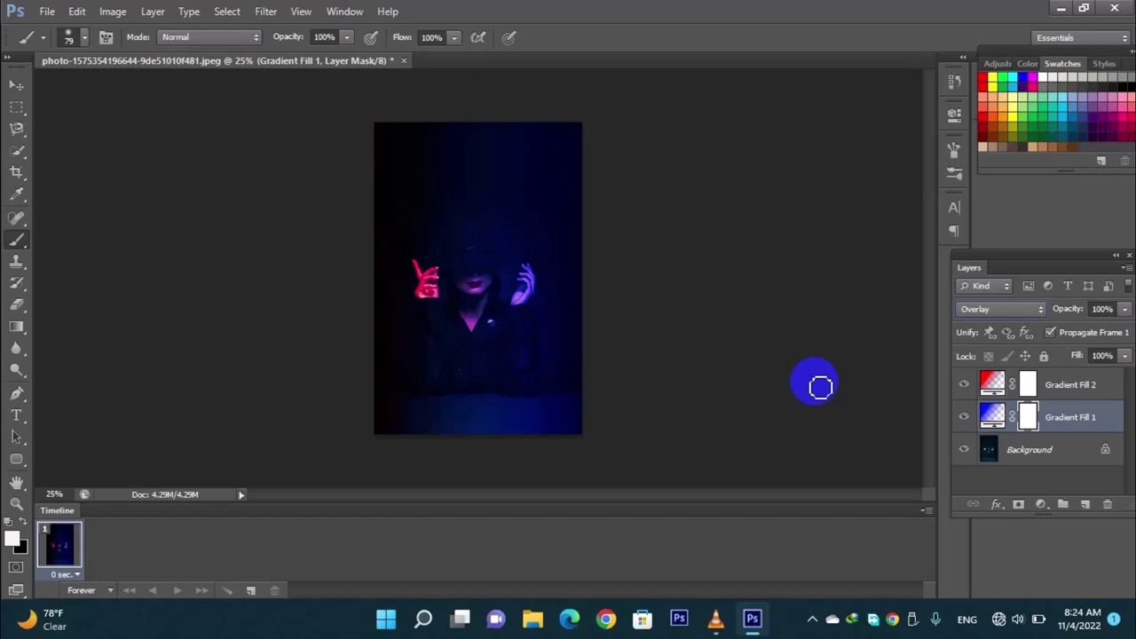
left_click(1022, 308)
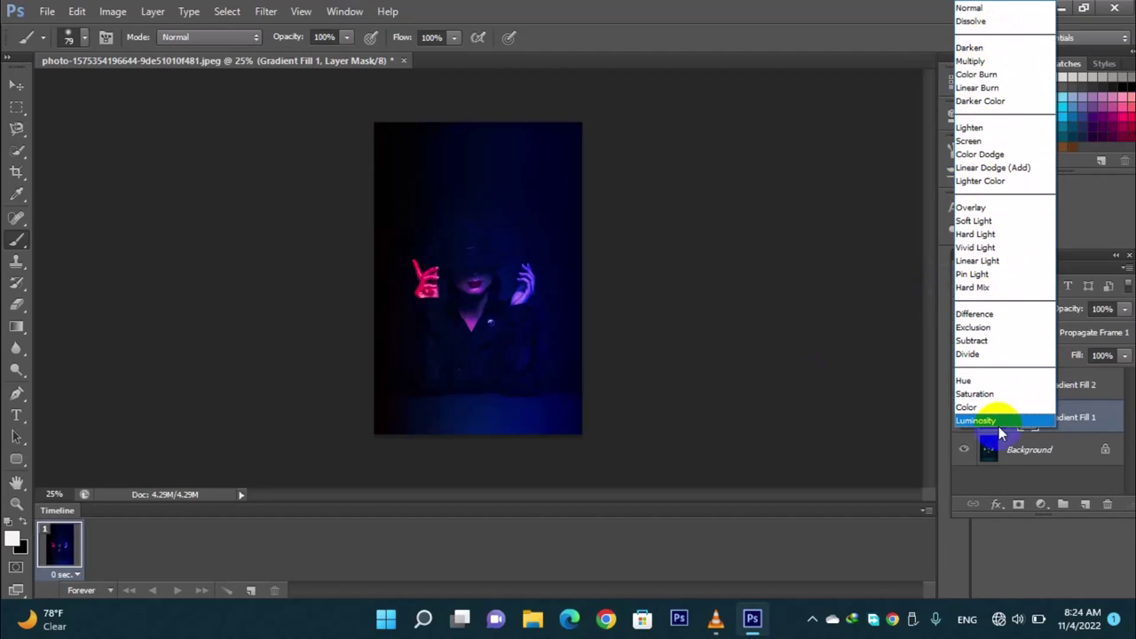
left_click(924, 417)
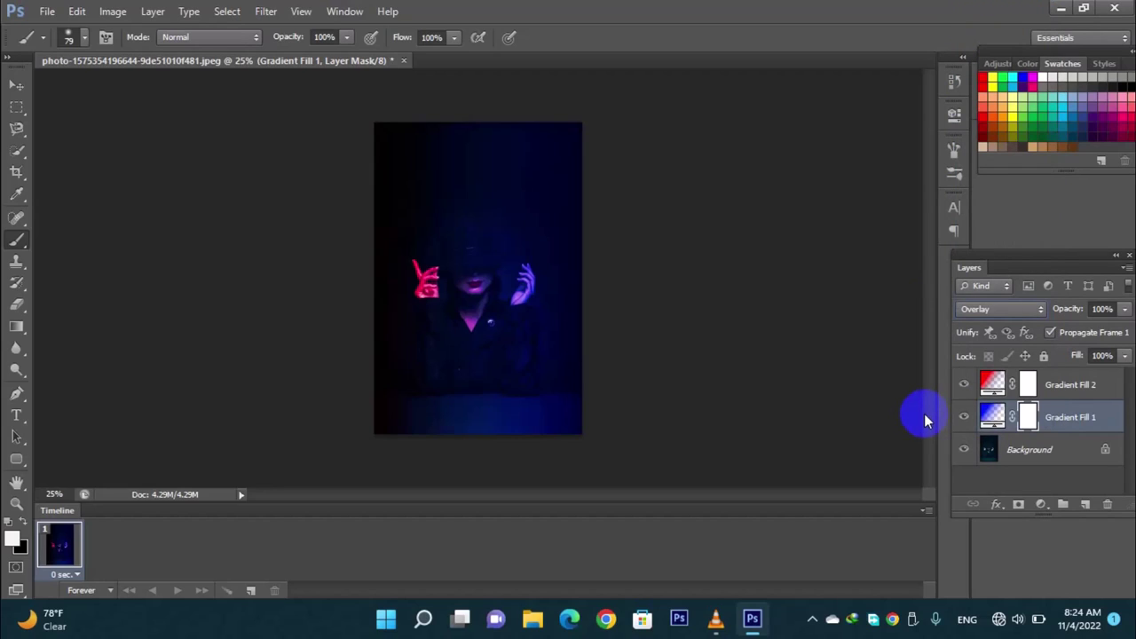